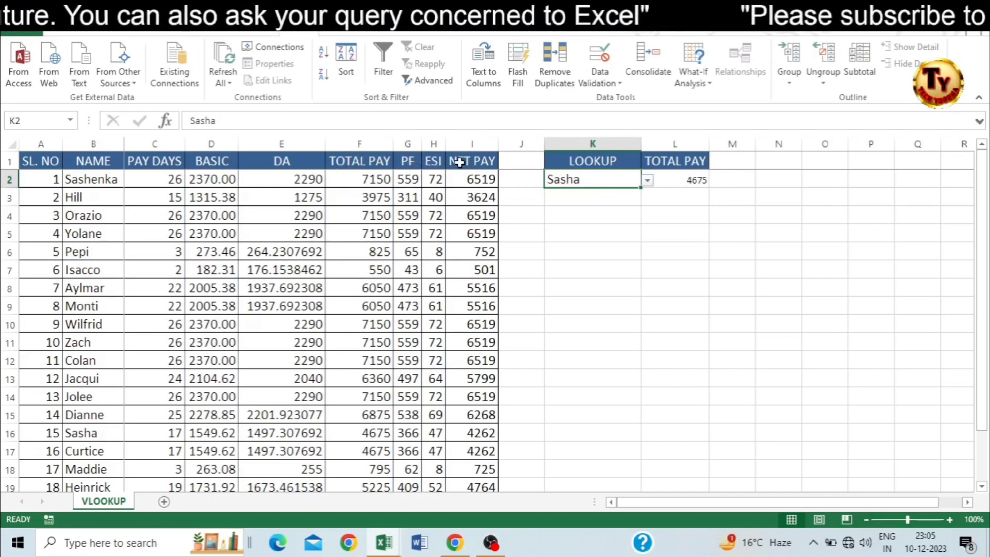
Step: Copy the PF, ESI and NET PAY headers from G1:I1 to M1:O1, beside the lookup table's TOTAL PAY header
click(408, 162)
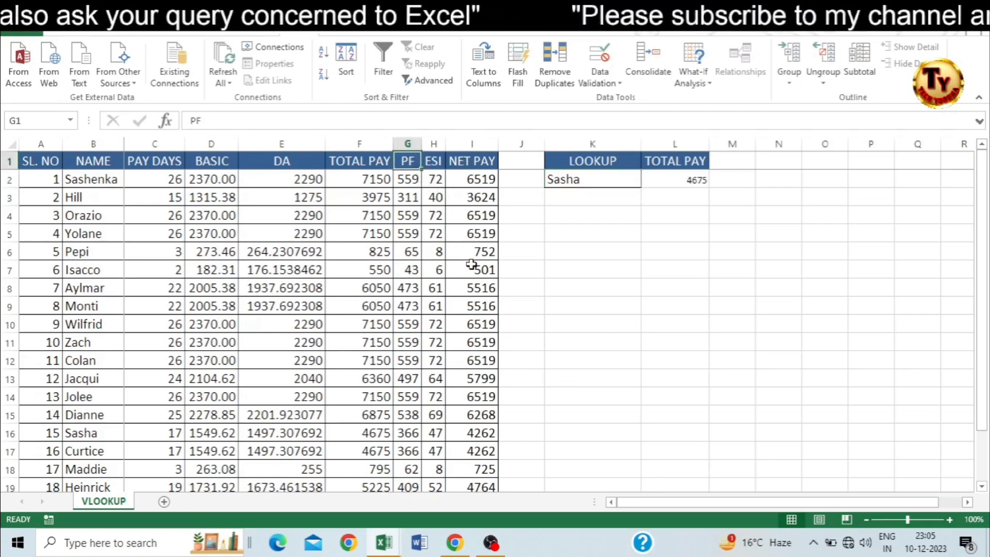
key(shift+Right)
key(shift+Right)
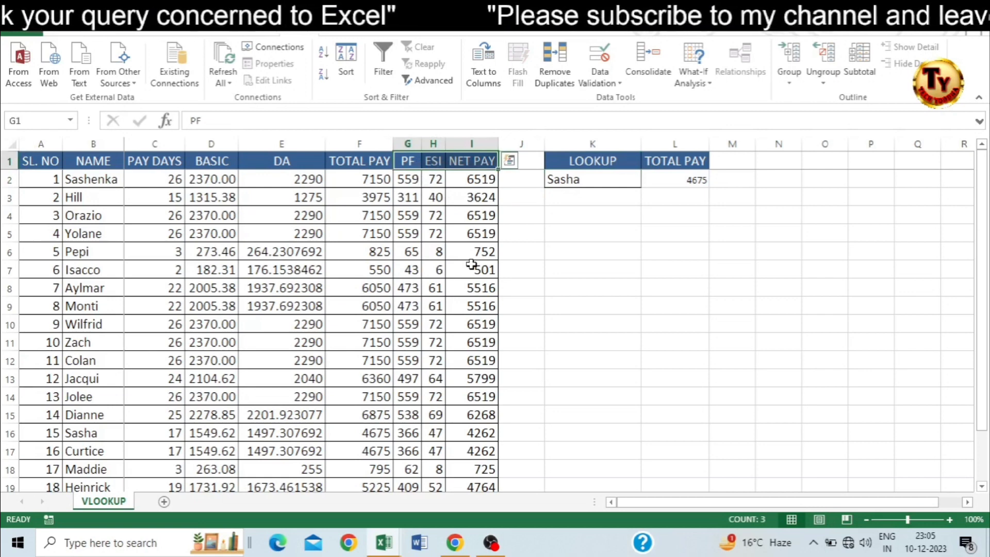
key(ctrl+c)
key(Right)
key(Right)
key(Right)
key(Right)
key(Right)
key(Right)
key(Right)
key(Right)
key(Right)
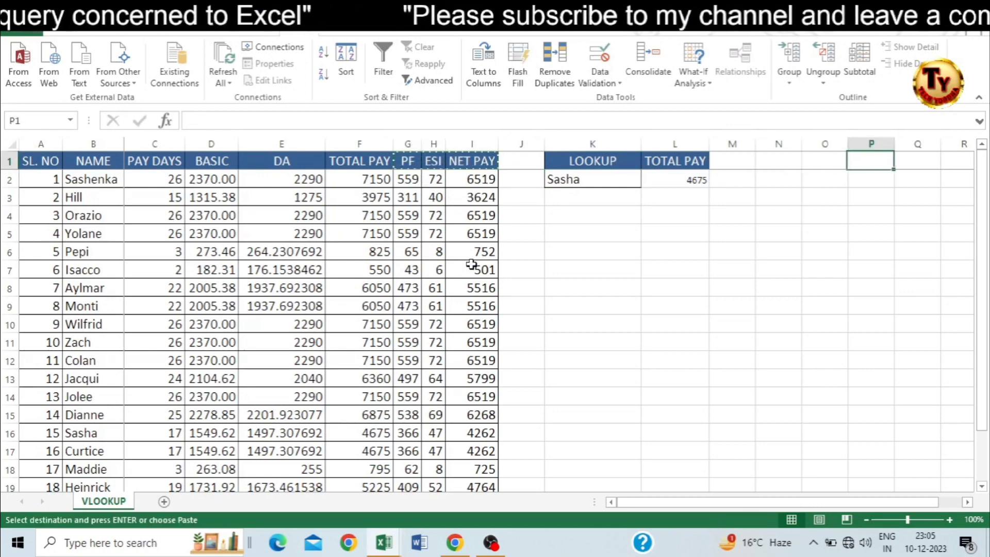
key(Left)
key(Left)
key(Left)
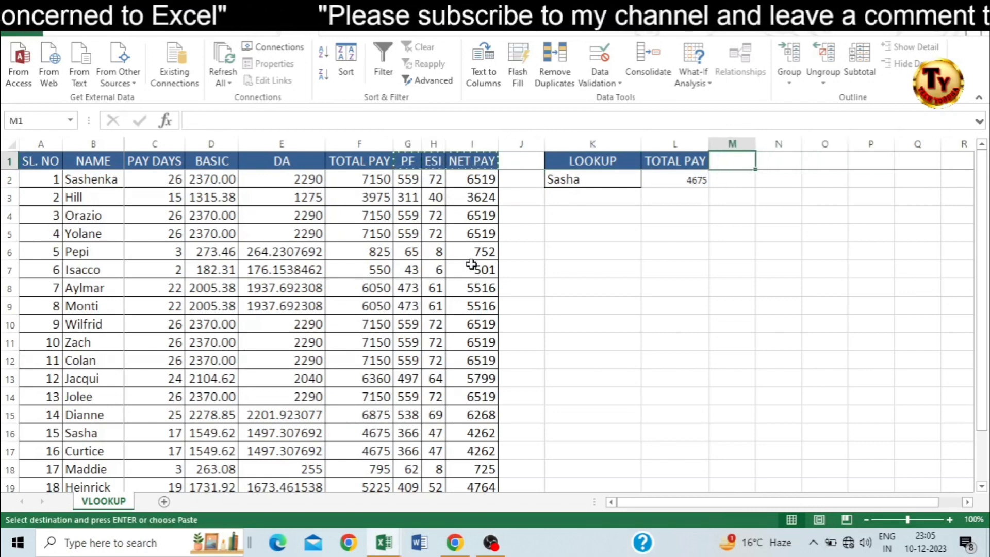
key(ctrl+v)
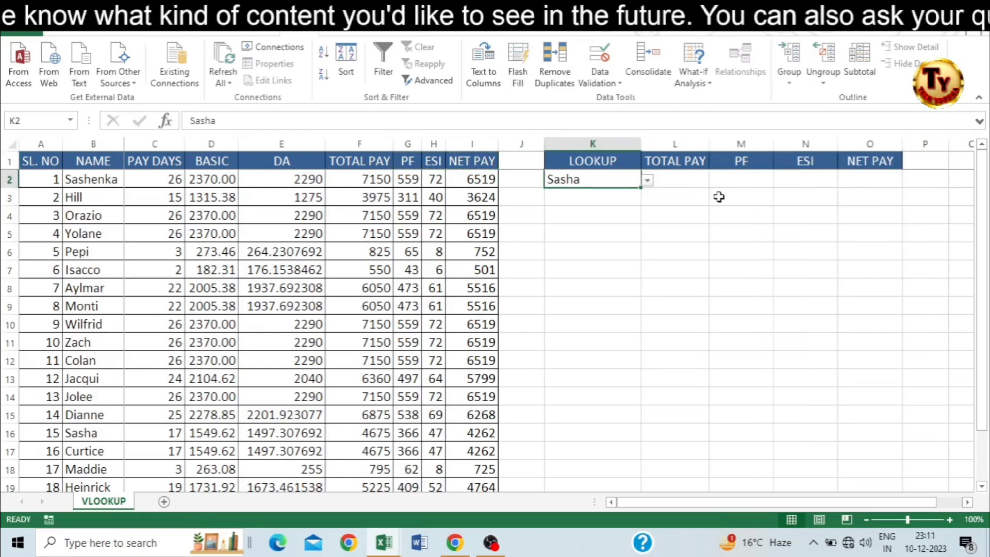
Step: Enter the formula =VLOOKUP(K2,$B:$I,5,0) in L2 to return the TOTAL PAY of the looked-up employee
key(Right)
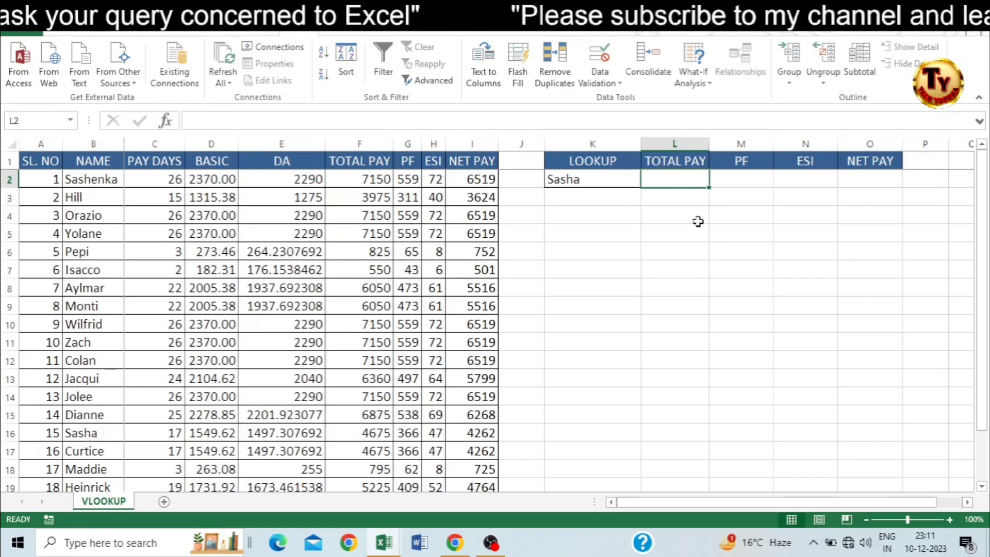
text(=VL)
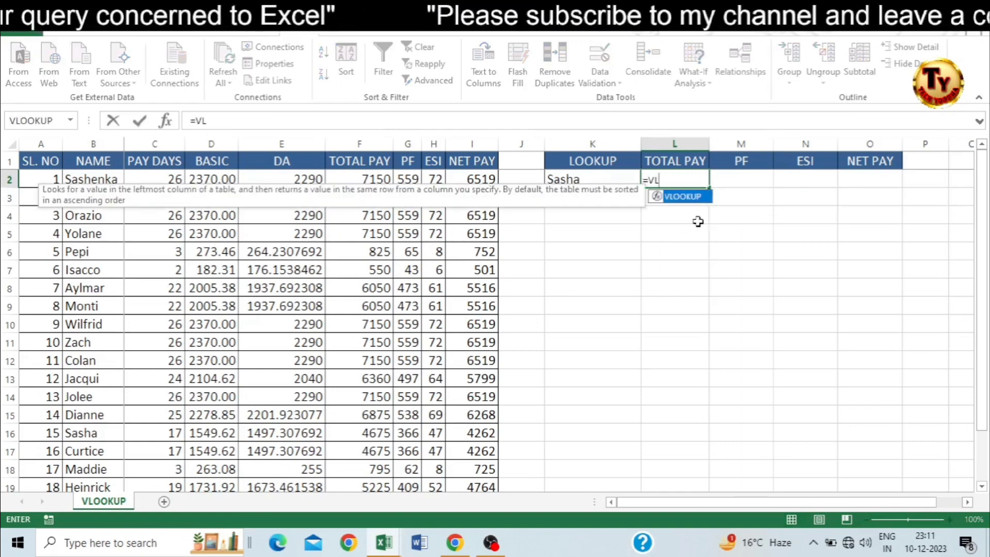
key(Tab)
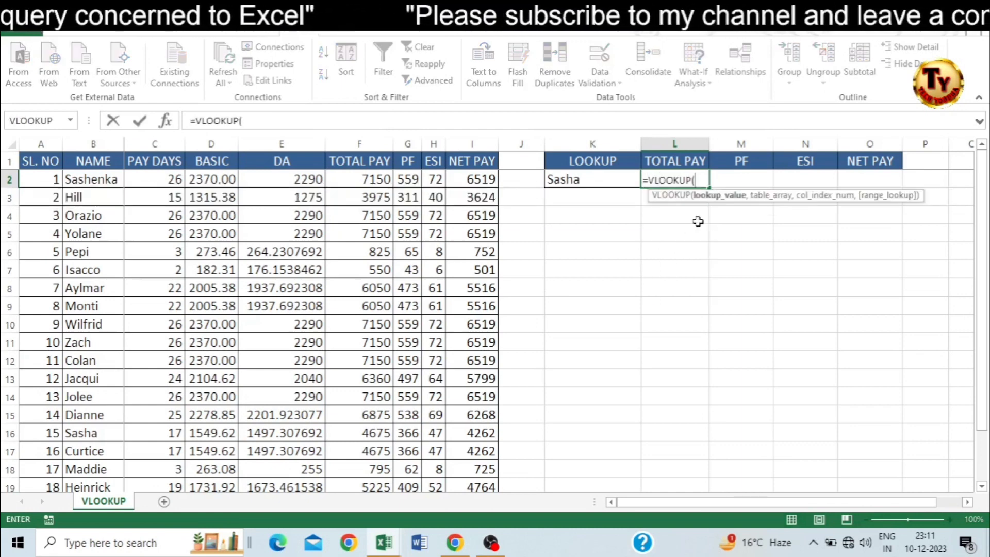
click(605, 178)
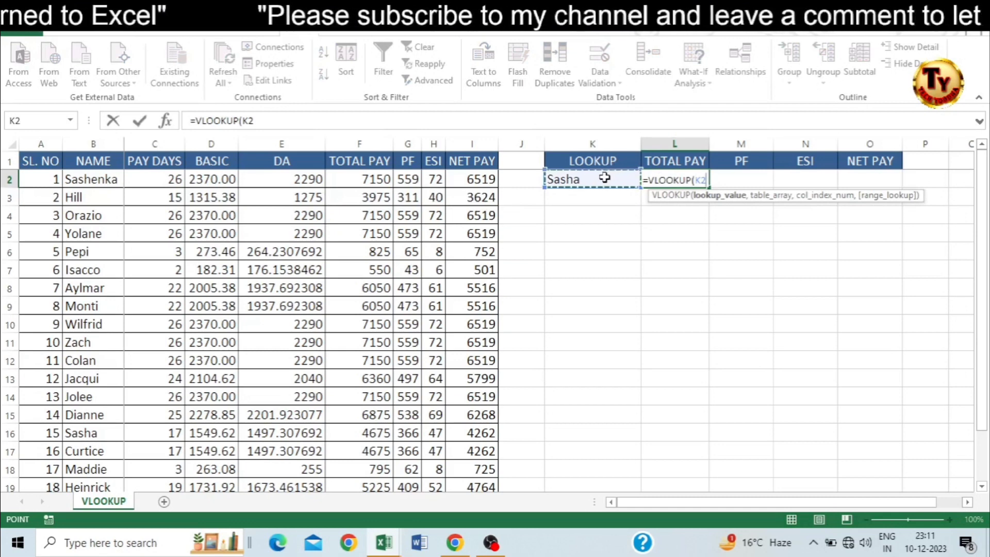
text(,)
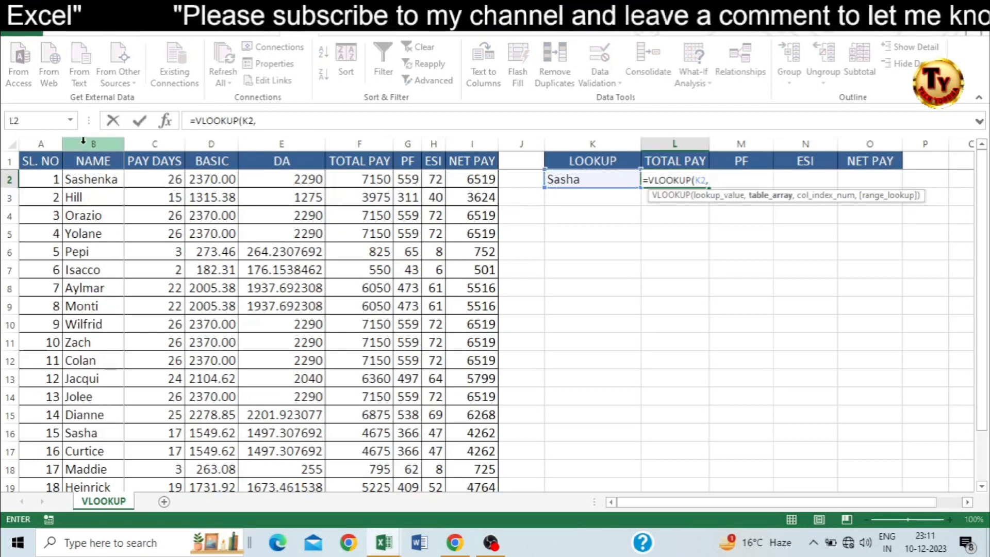
drag(84, 141, 498, 187)
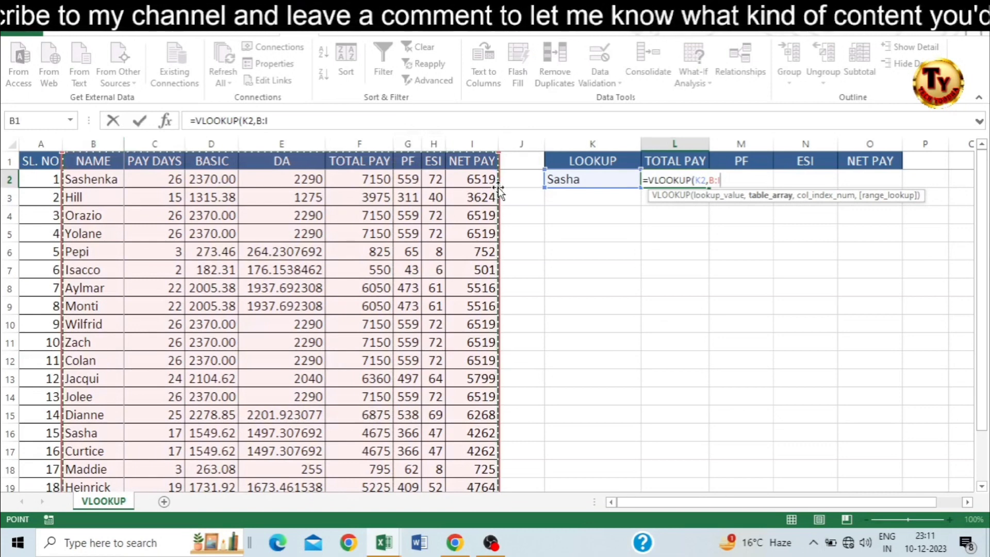
key(F4)
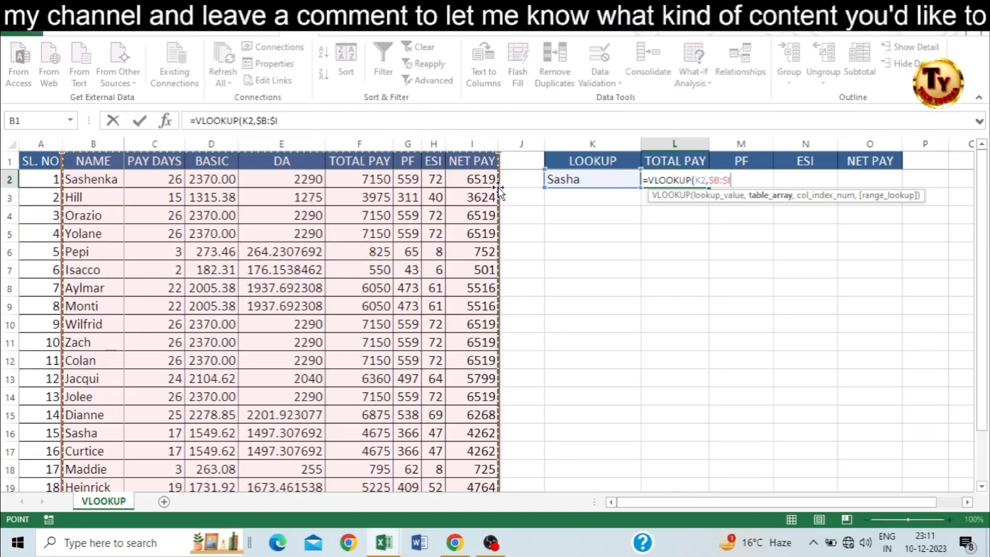
text(,)
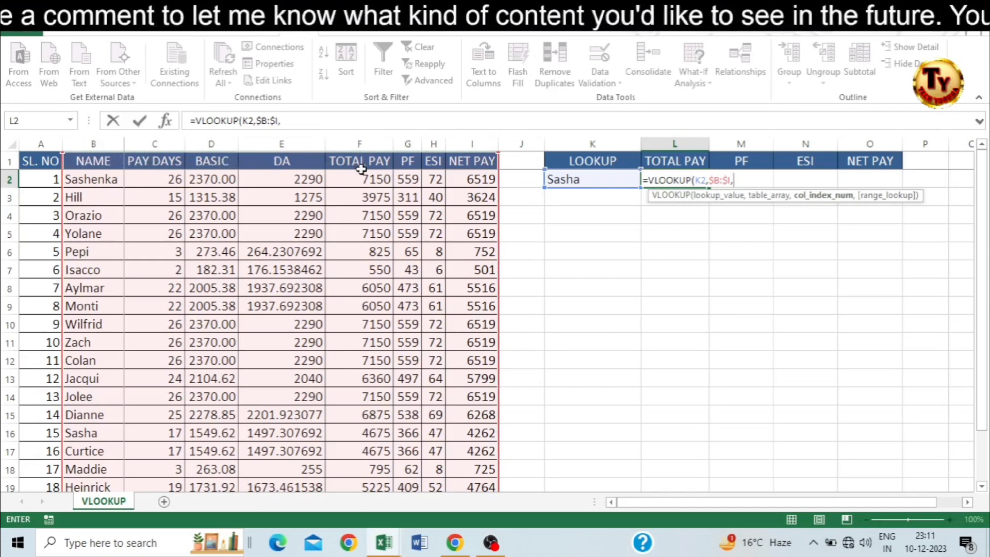
text(5,0)
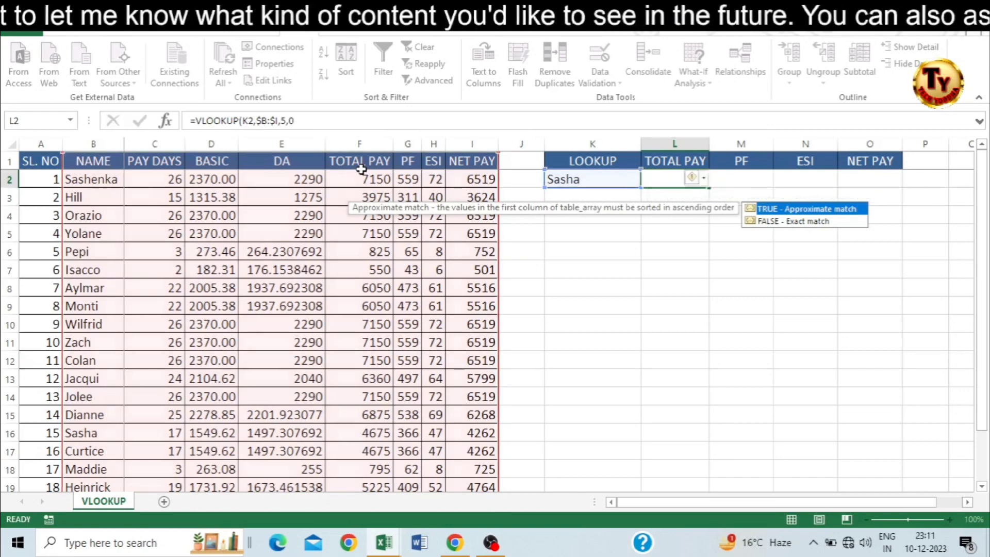
key(Return)
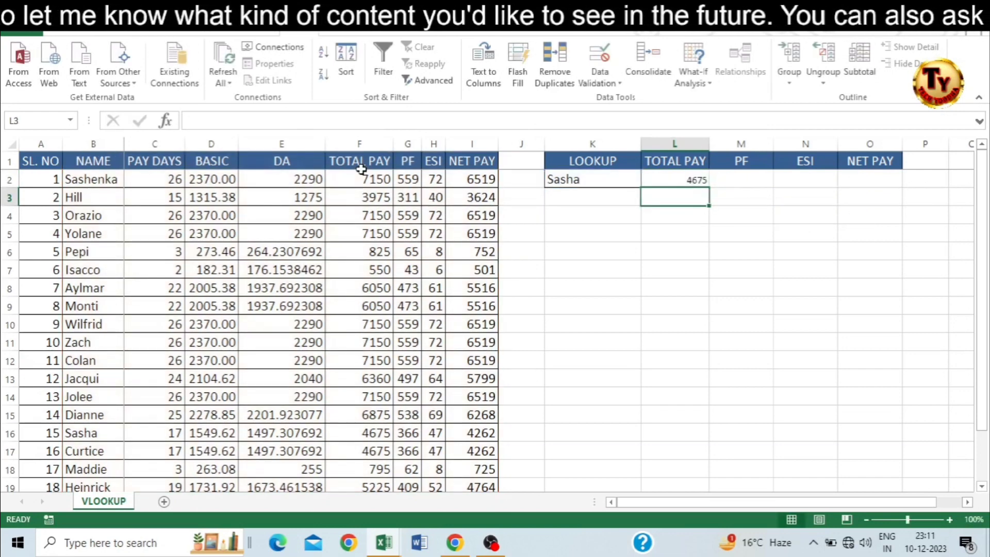
Step: Lock the column of the lookup value in L2's formula so that it reads =VLOOKUP($K2,$B:$I,5,0)
click(694, 180)
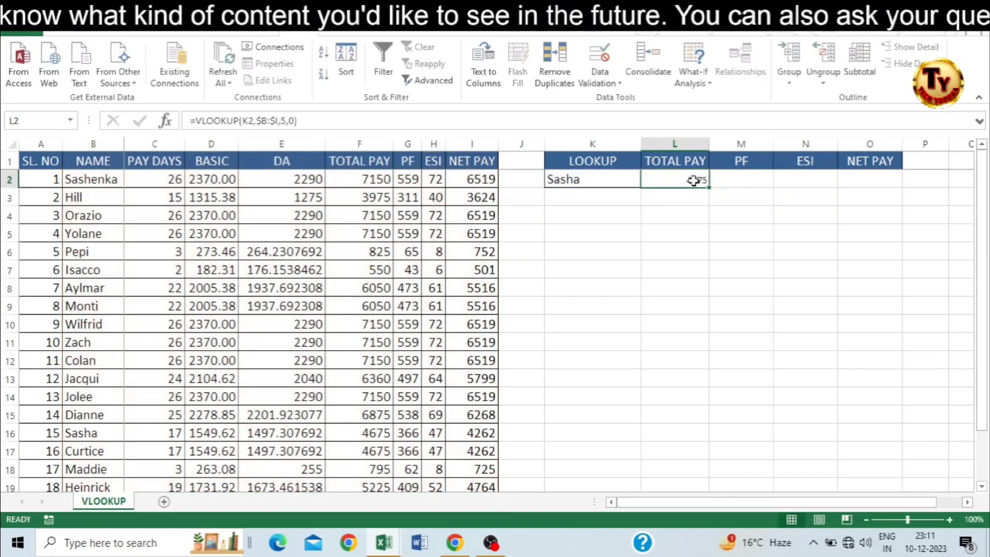
click(245, 120)
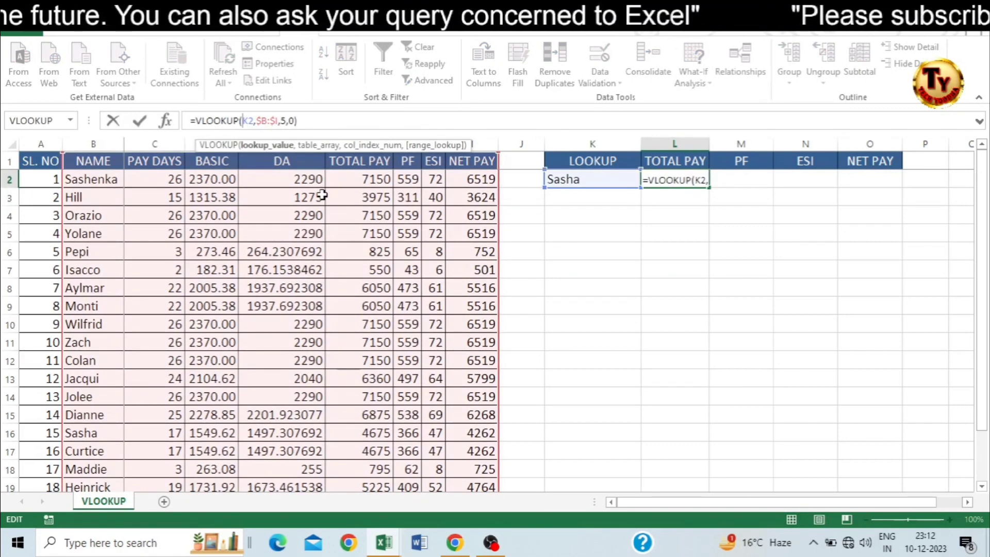
text($)
key(Return)
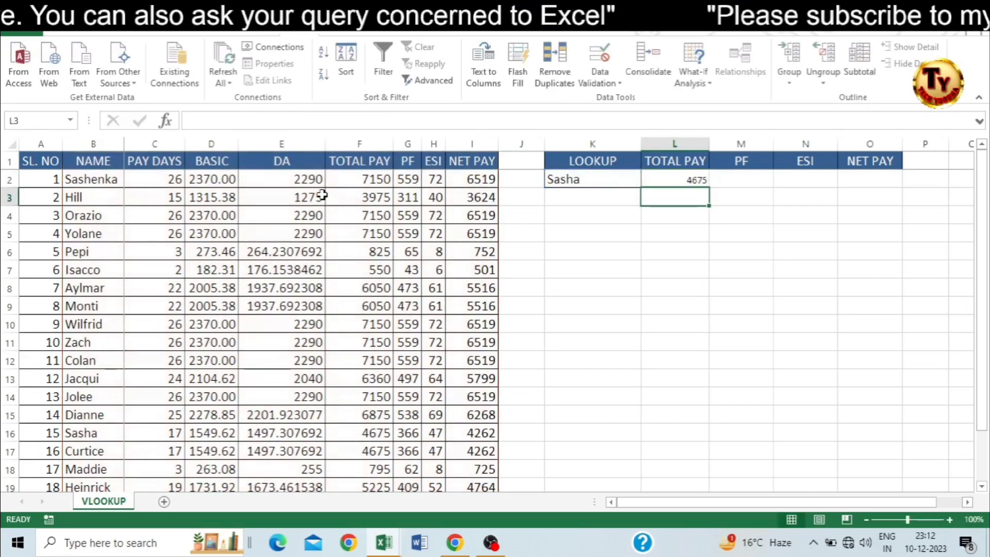
Step: Fill the VLOOKUP formula from L2 across the PF, ESI and NET PAY cells M2:O2
key(Up)
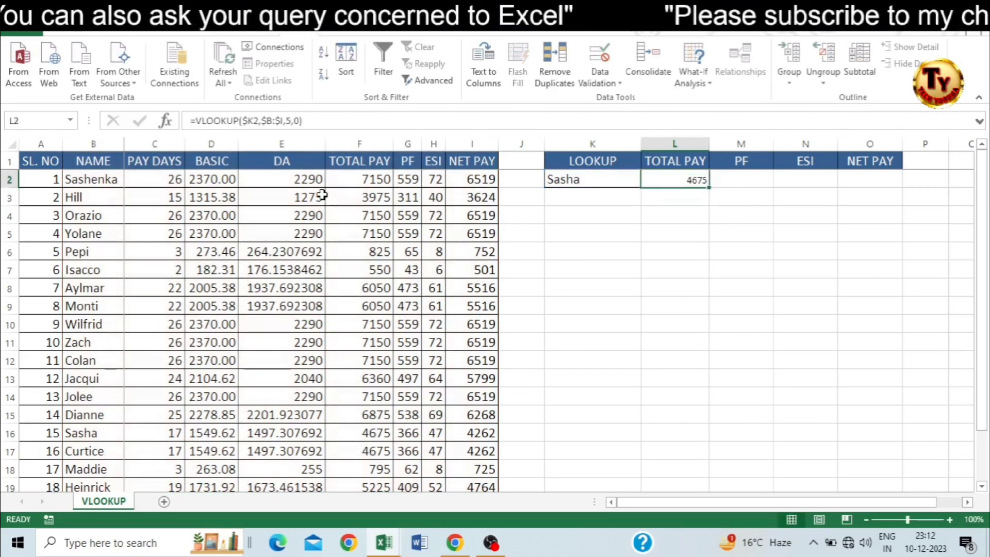
click(708, 189)
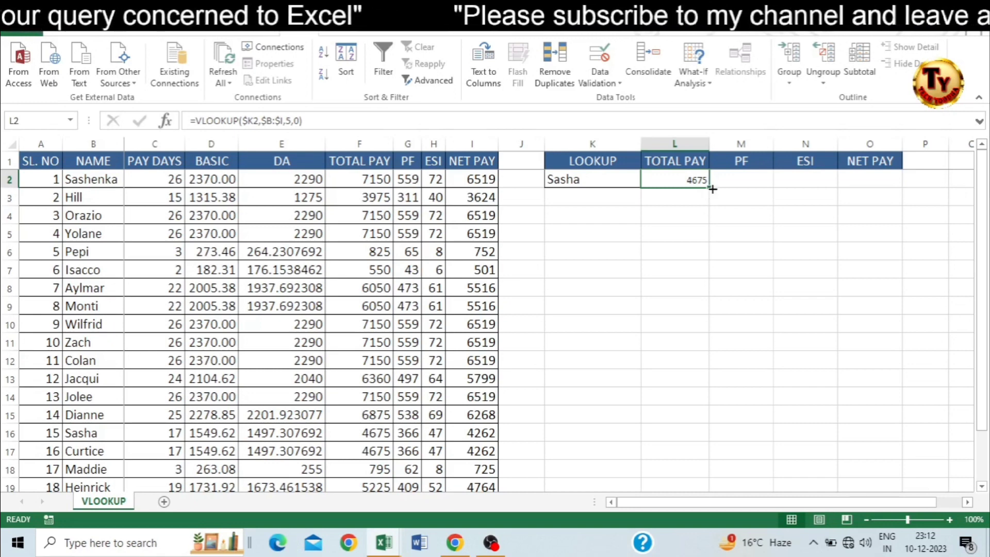
drag(712, 189, 898, 181)
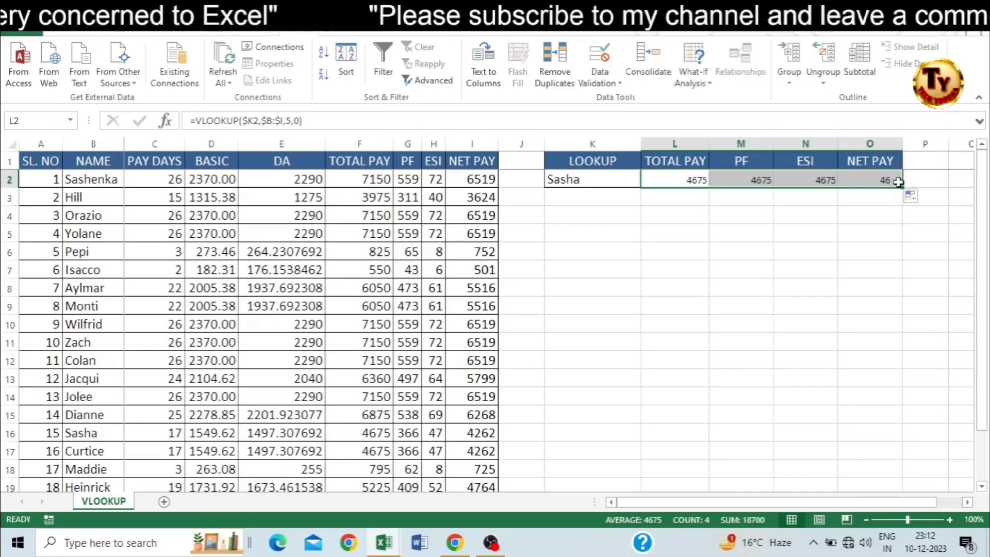
click(688, 175)
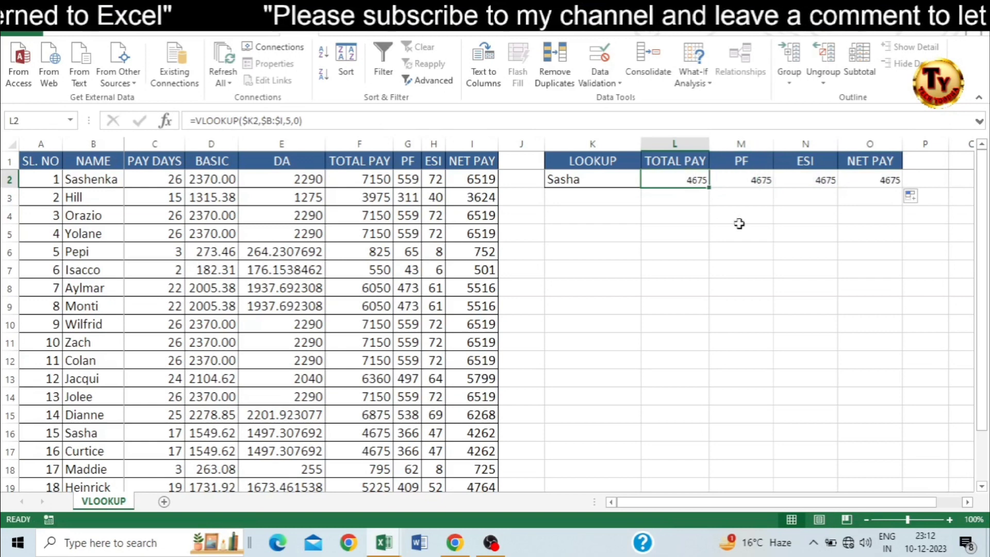
Step: Set the column index in the PF formula in M2 to 6
click(739, 180)
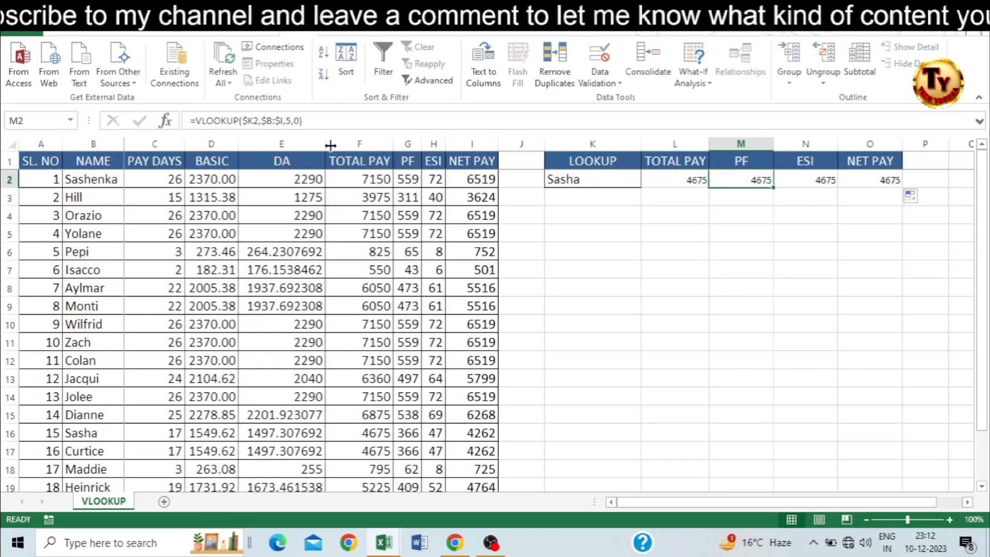
click(295, 121)
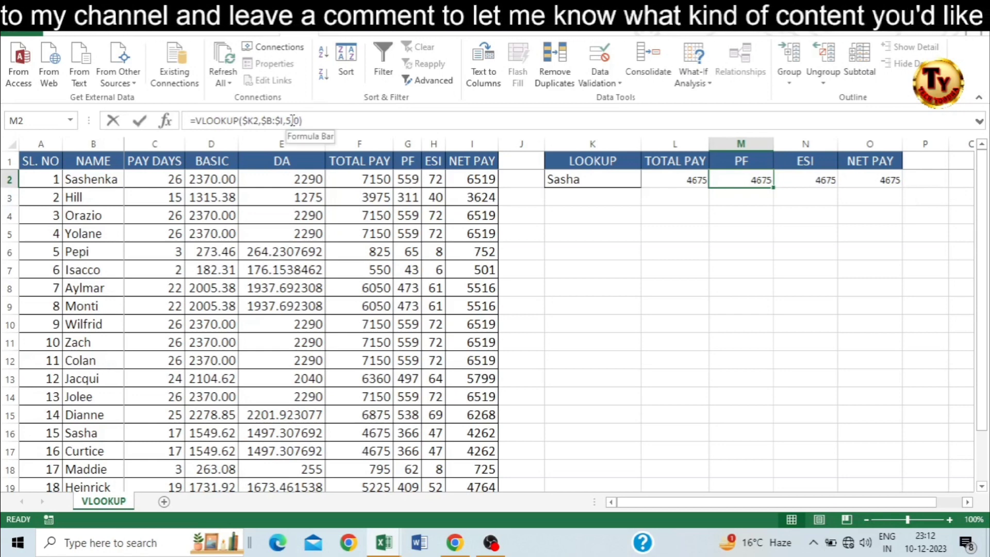
key(BackSpace)
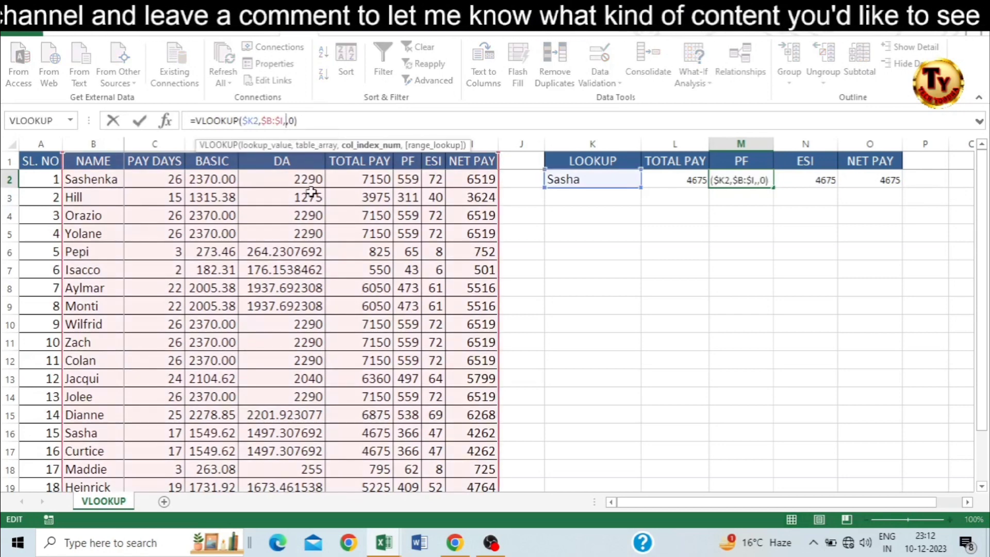
text(6)
key(Tab)
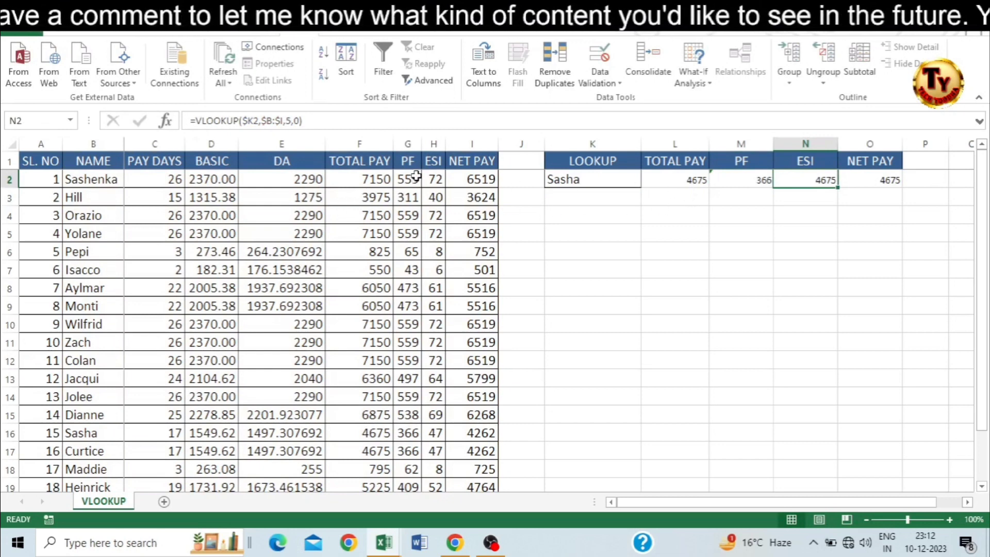
Step: Set the column index in the ESI formula in N2 to 7
click(292, 121)
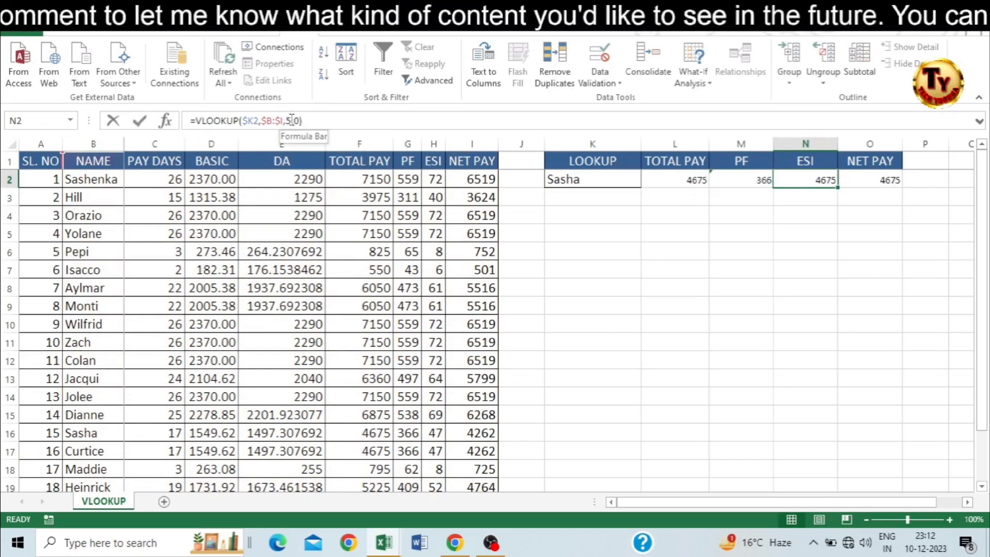
key(BackSpace)
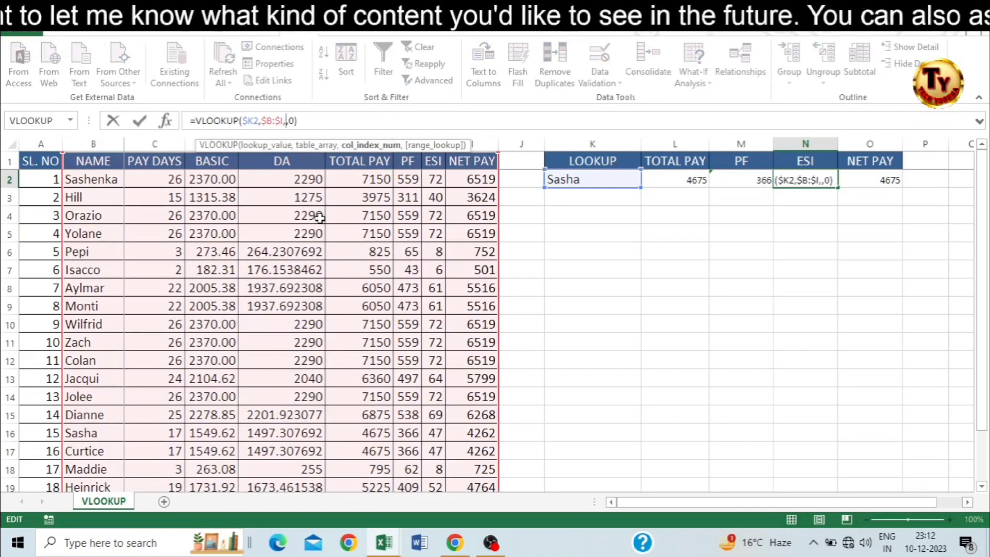
text(7)
key(Tab)
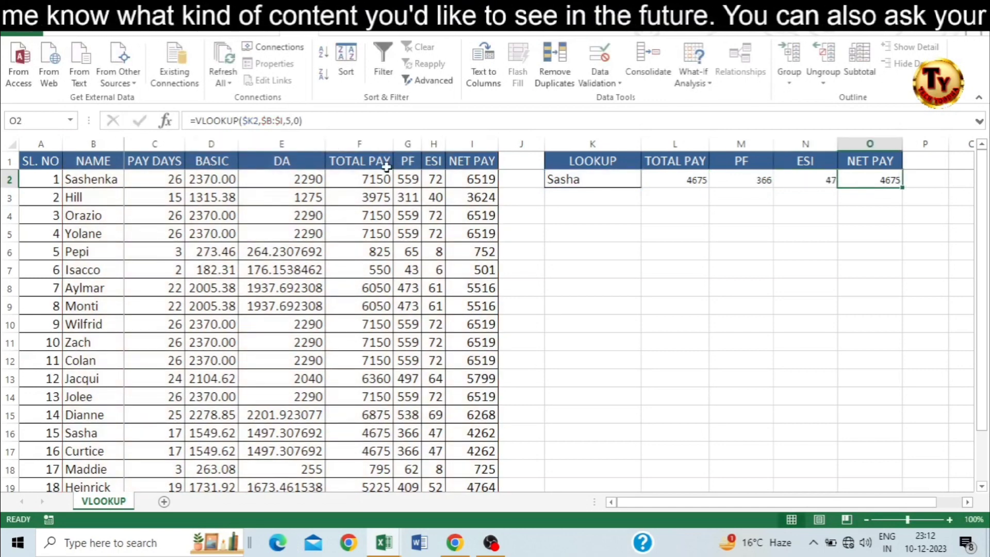
Step: Set the column index in the NET PAY formula in O2 to 8
click(291, 116)
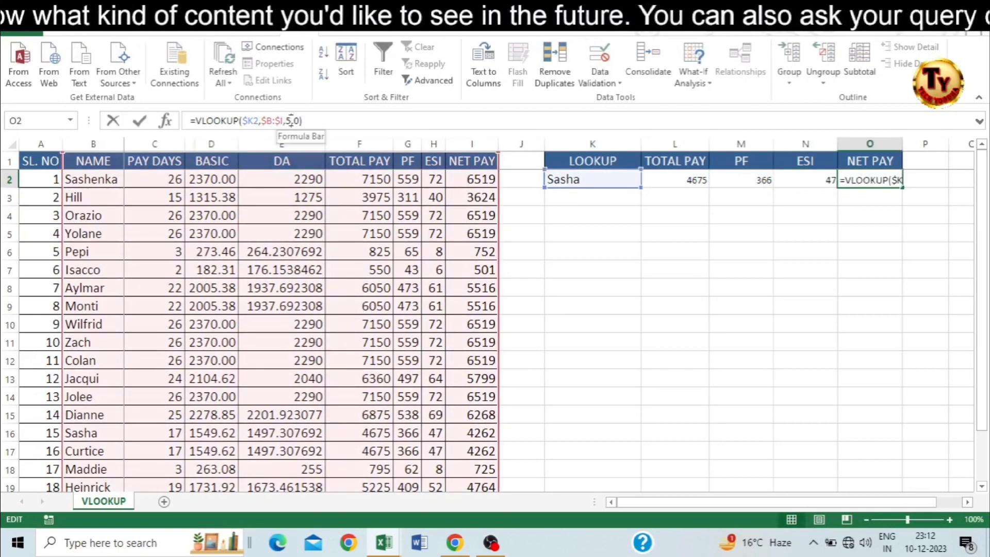
key(BackSpace)
text(8)
key(Return)
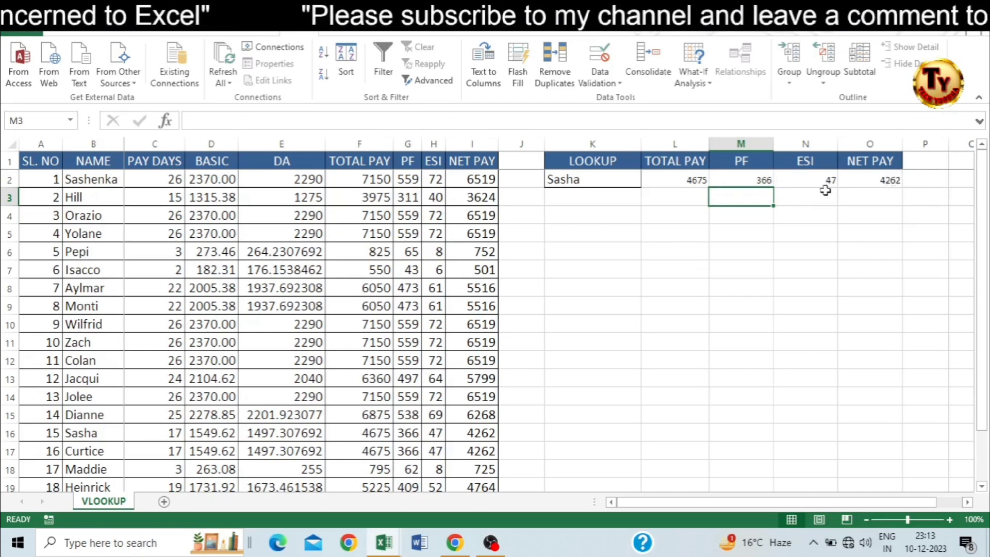
Step: Choose the employee with SL. NO 17 as the lookup name in K2 to test the formulas
click(688, 183)
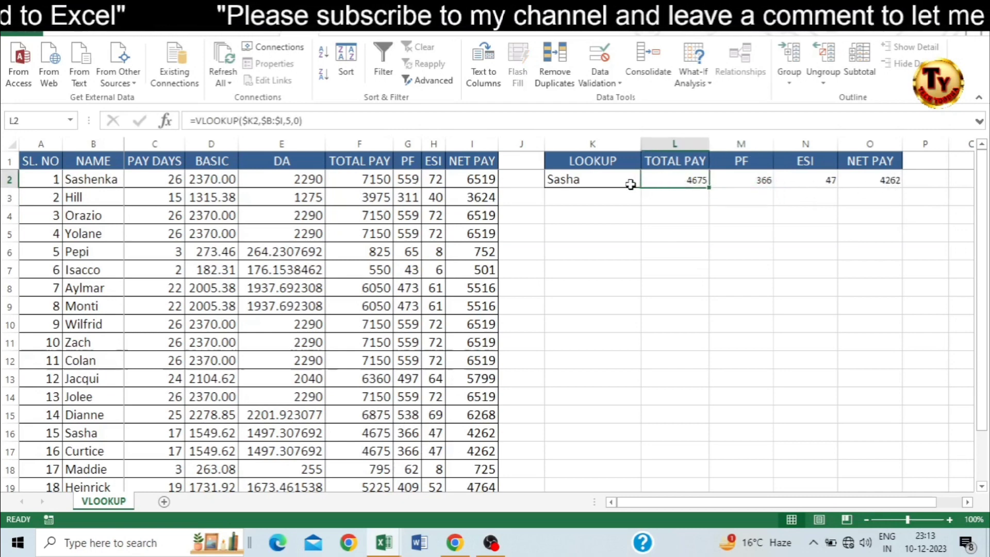
click(616, 181)
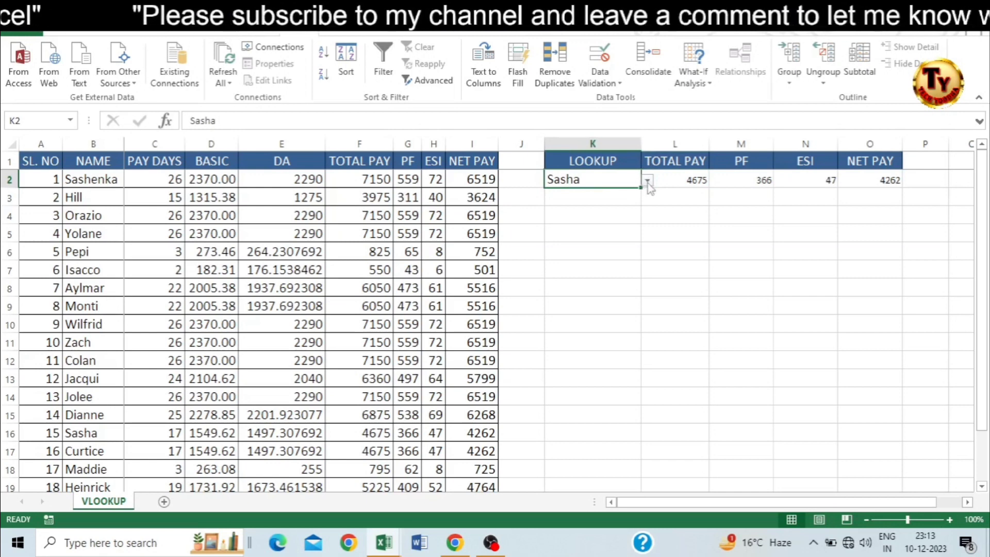
click(648, 184)
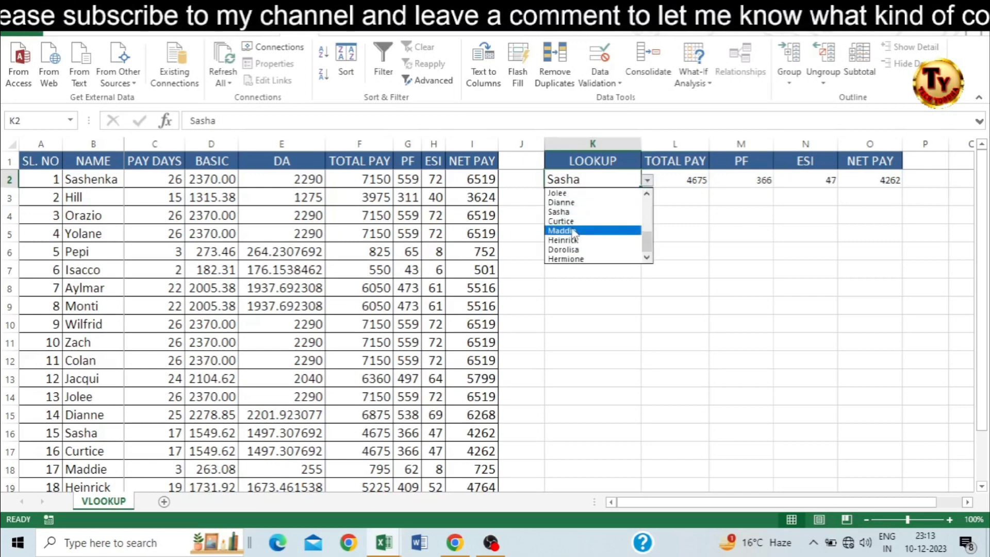
click(572, 231)
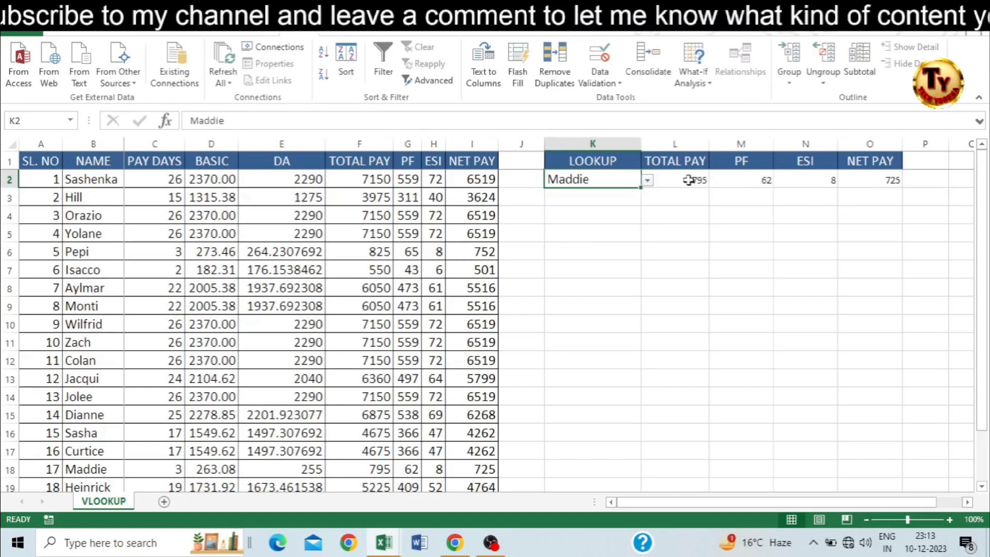